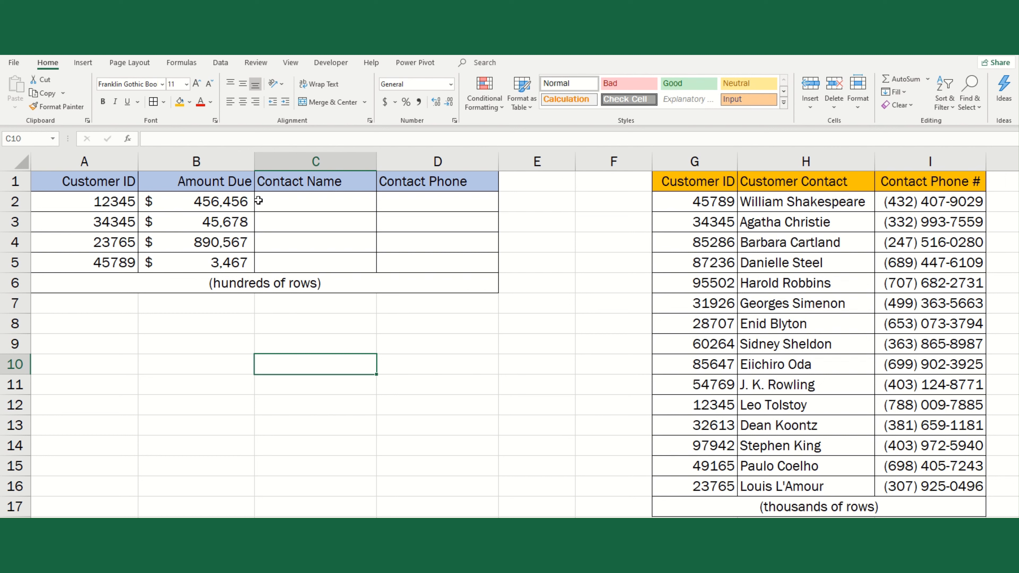
Start a VLOOKUP formula in C2 with A2 as the lookup value and columns G:I as the table array.
{"action": "left_click", "coordinate": [308, 205]}
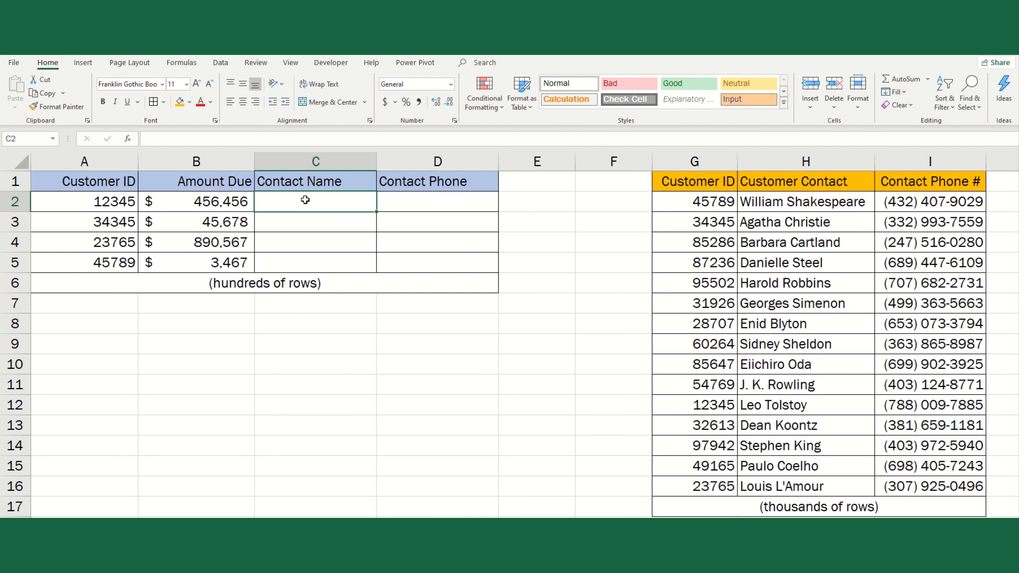
{"action": "type", "text": "=v"}
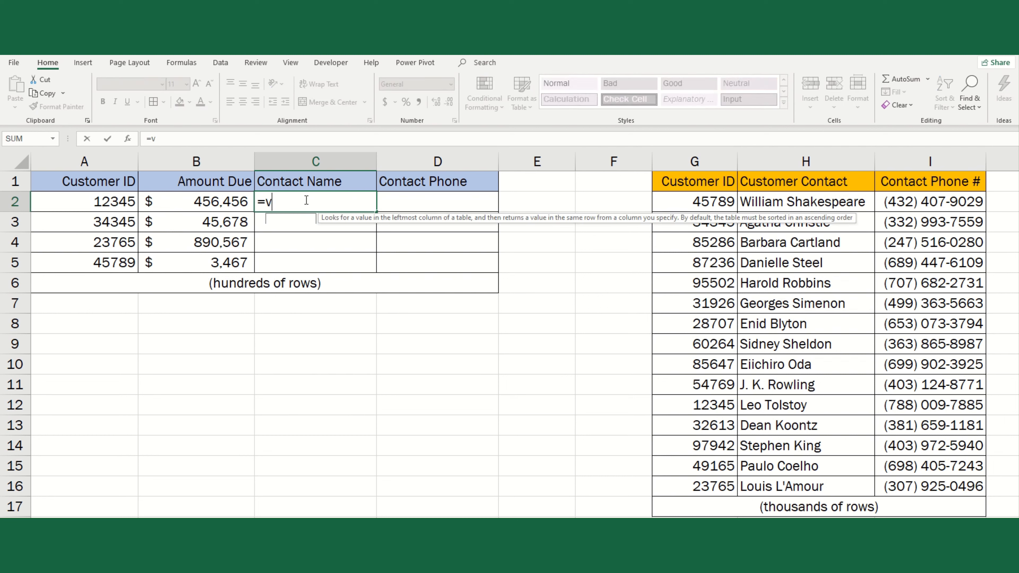
{"action": "type", "text": "look"}
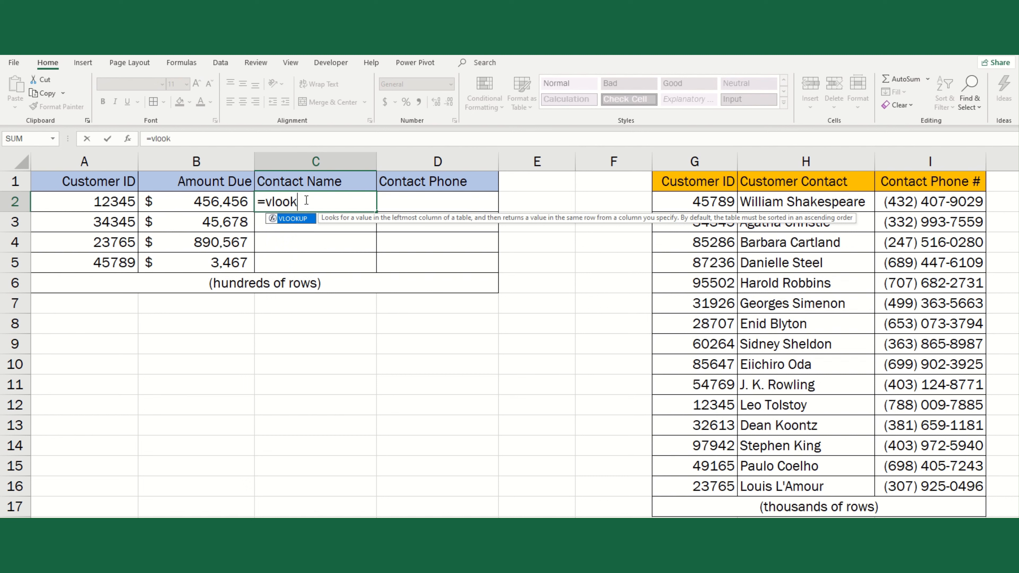
{"action": "type", "text": "up"}
{"action": "key", "text": "Tab"}
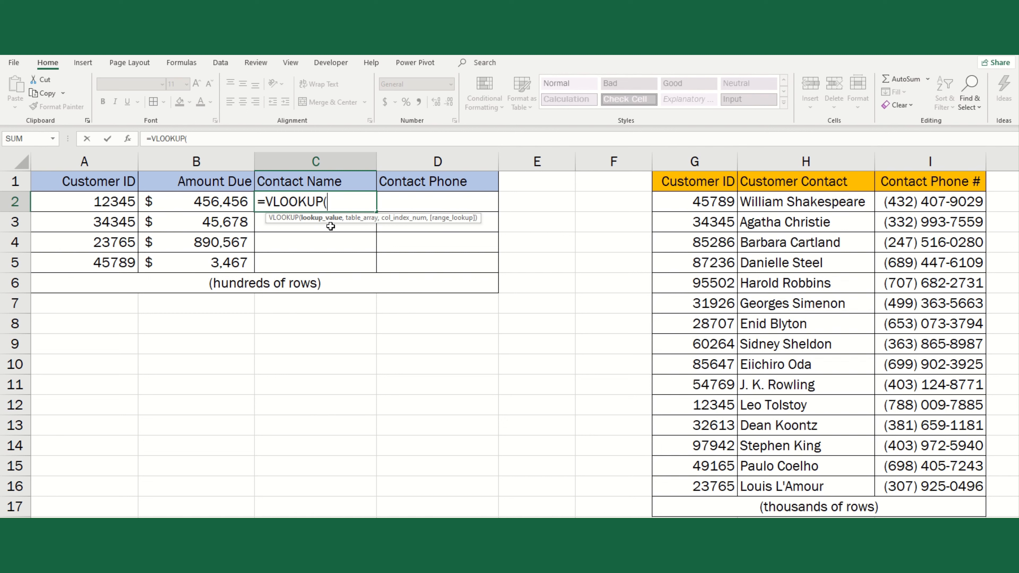
{"action": "left_click", "coordinate": [77, 201]}
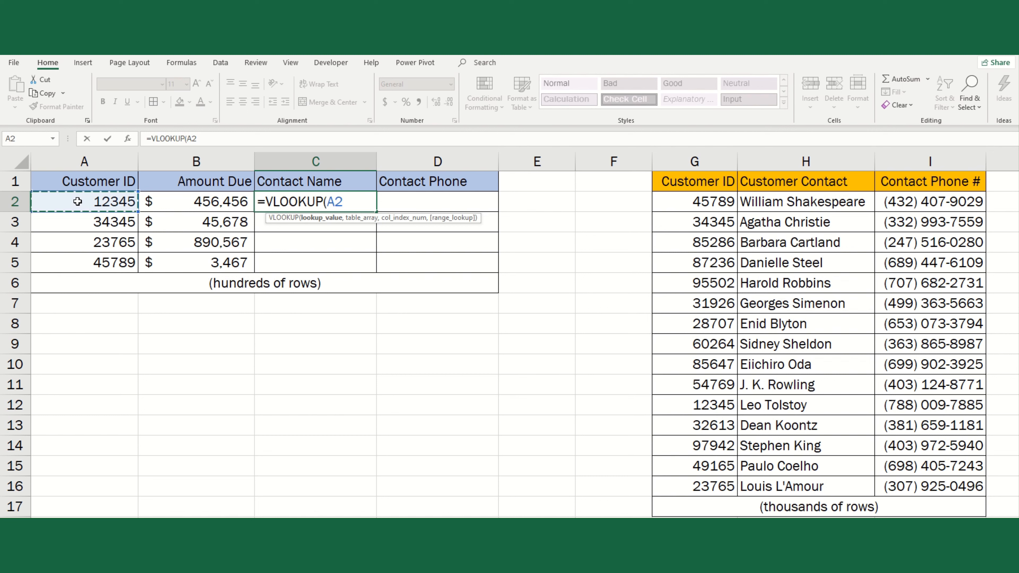
{"action": "type", "text": ","}
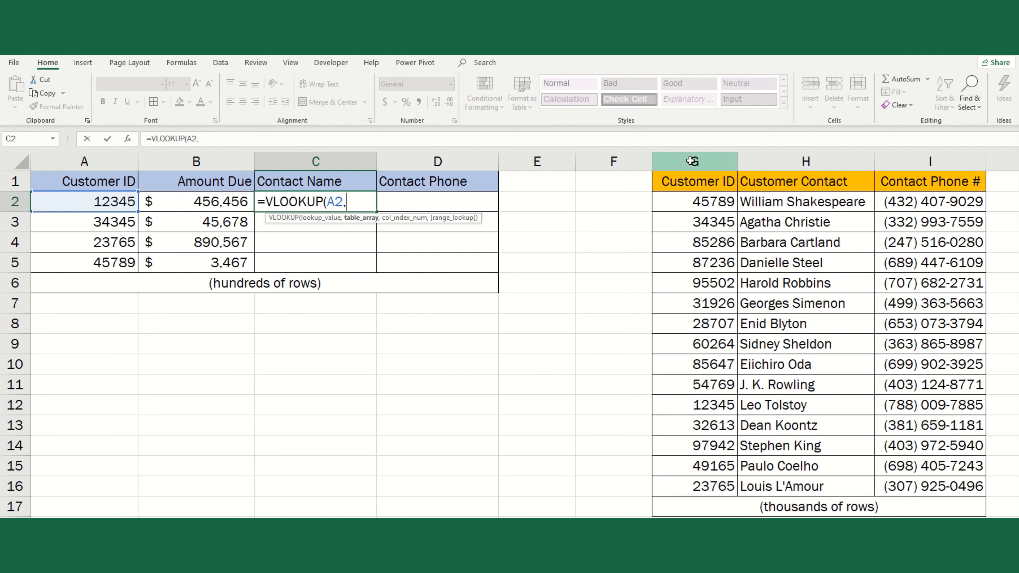
{"action": "left_click_drag", "start_coordinate": [691, 160], "coordinate": [921, 163]}
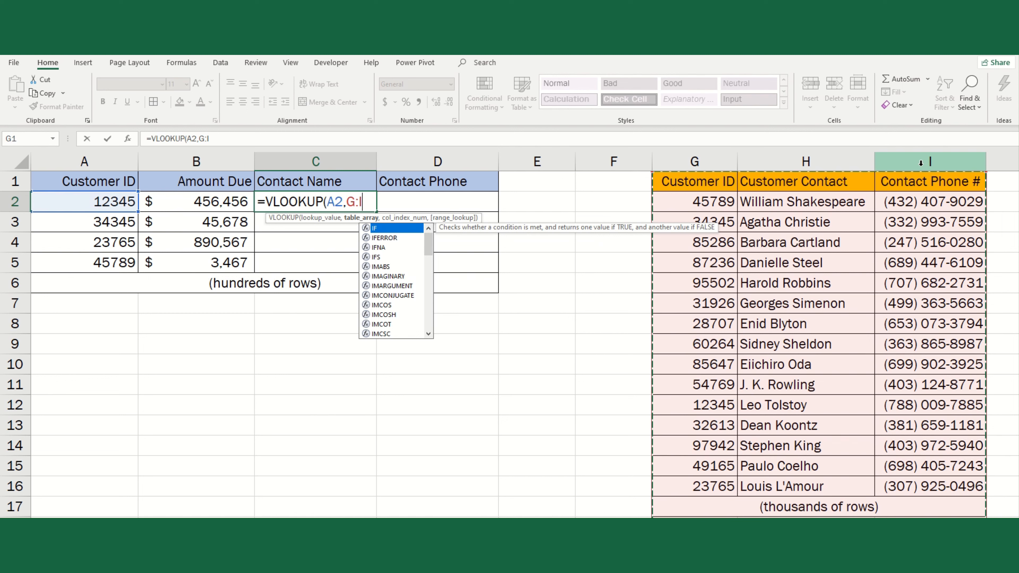
Complete the C2 formula with column index 2 and FALSE for exact match, and check its result against the matching lookup table row.
{"action": "type", "text": ",2"}
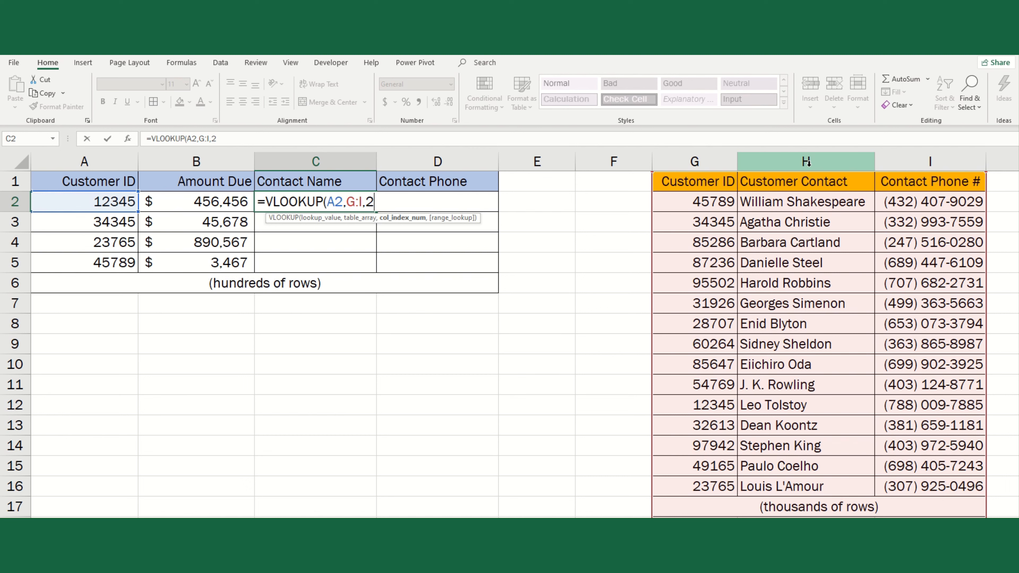
{"action": "type", "text": ","}
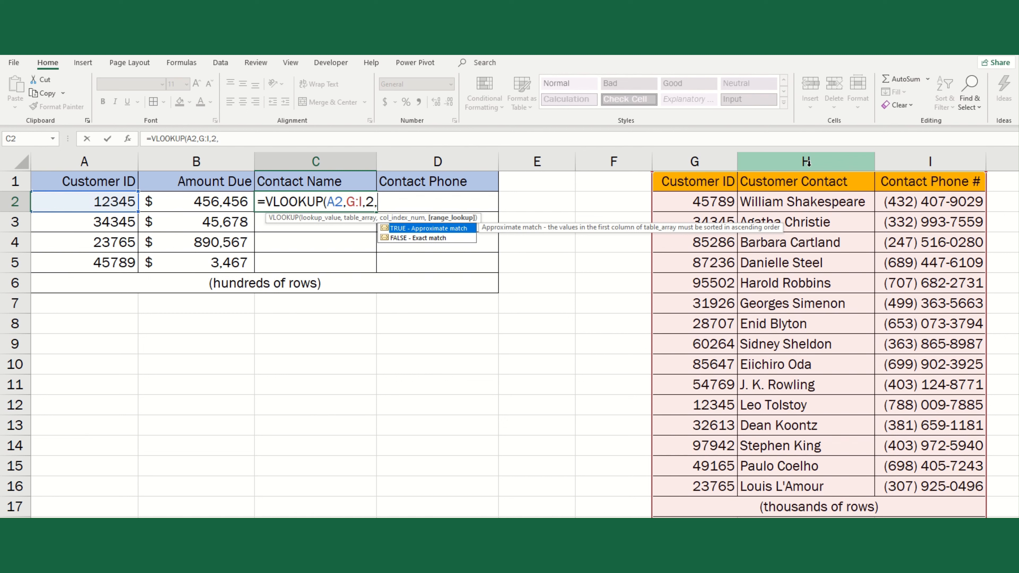
{"action": "key", "text": "Down"}
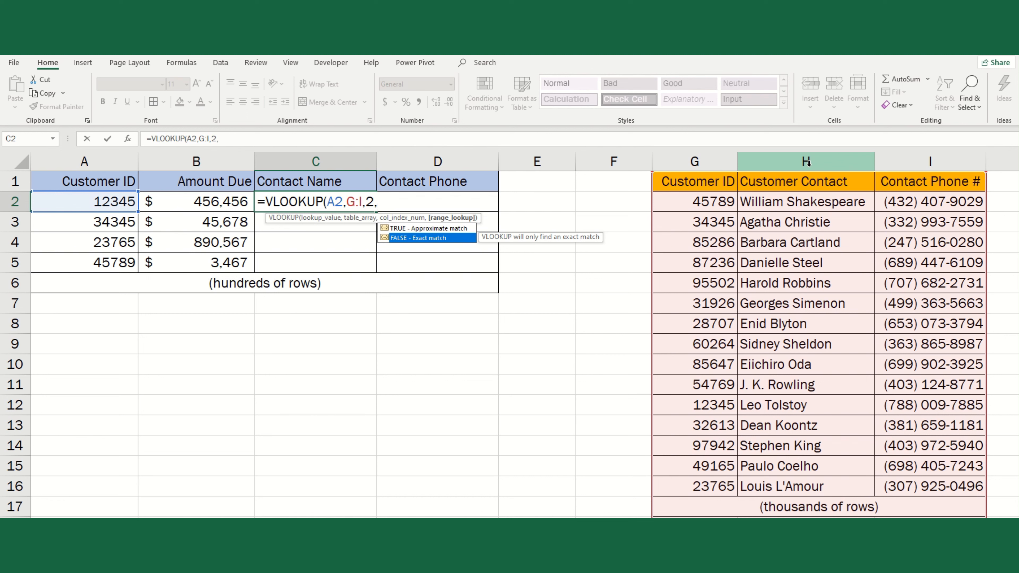
{"action": "key", "text": "Tab"}
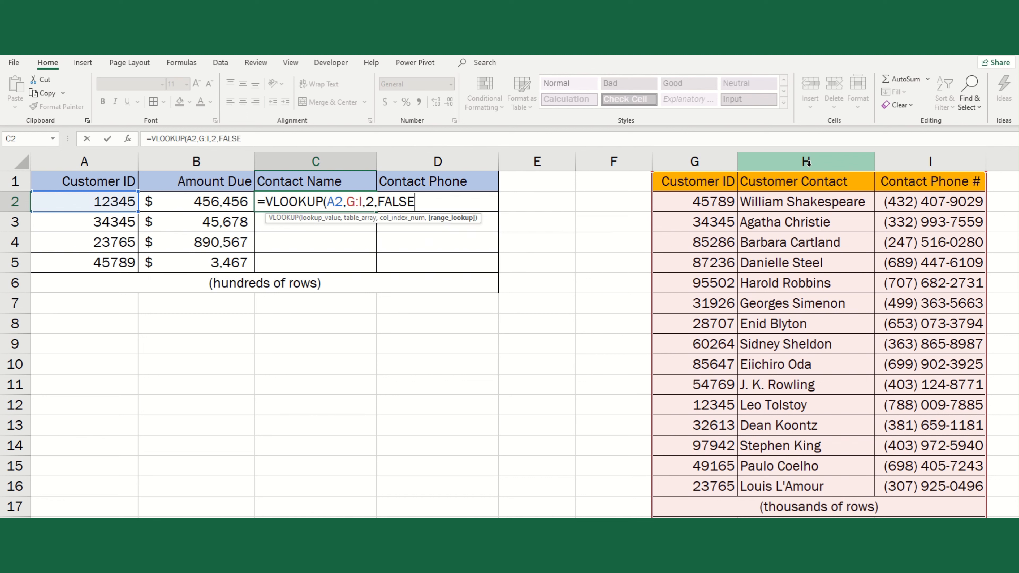
{"action": "type", "text": ")"}
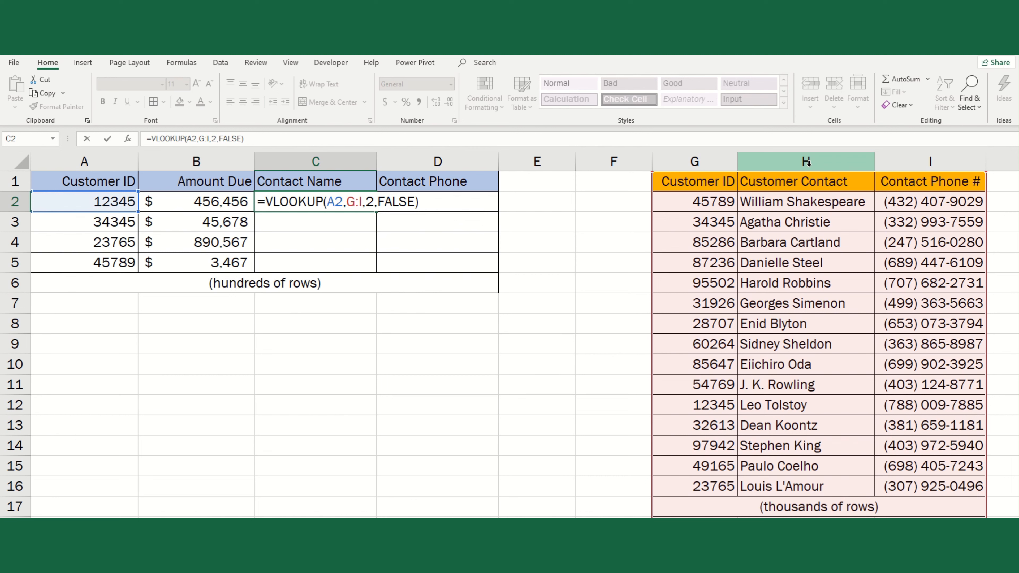
{"action": "key", "text": "Return"}
{"action": "key", "text": "Up"}
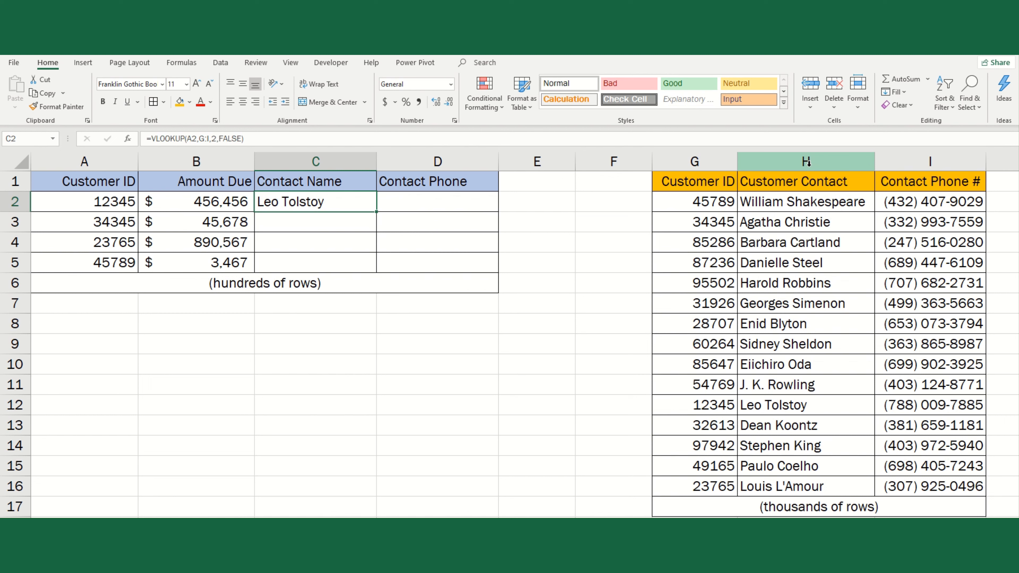
{"action": "left_click", "coordinate": [120, 200]}
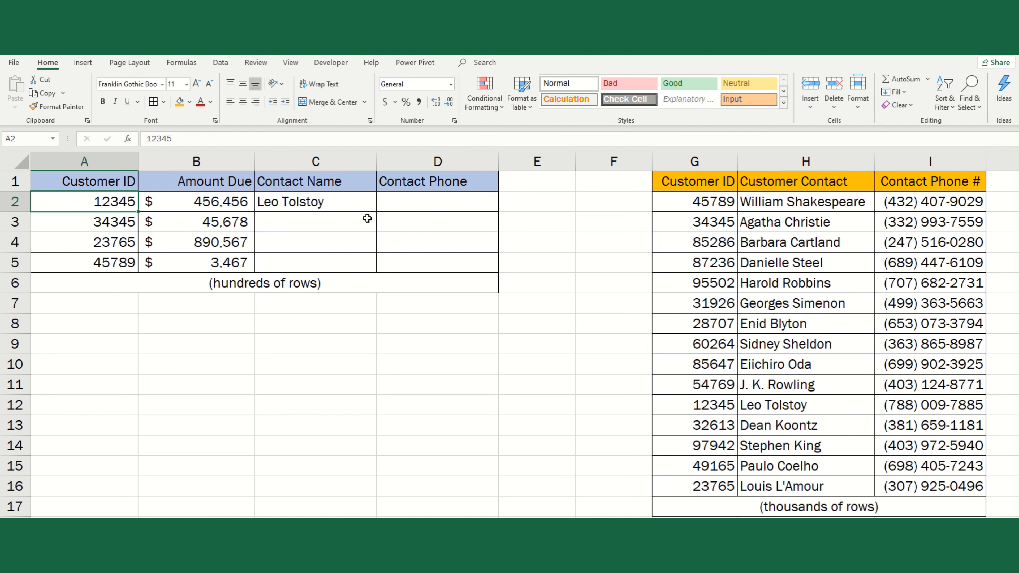
{"action": "left_click", "coordinate": [727, 410]}
{"action": "left_click", "coordinate": [837, 410]}
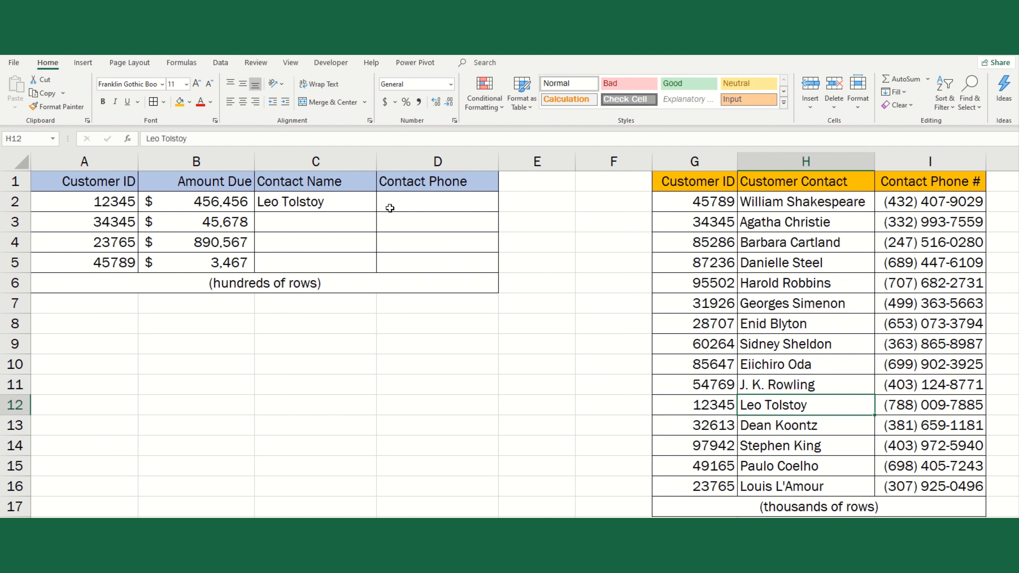
Start a VLOOKUP formula in D2 with A2 as the lookup value and columns G:I as the table array.
{"action": "left_click", "coordinate": [396, 201]}
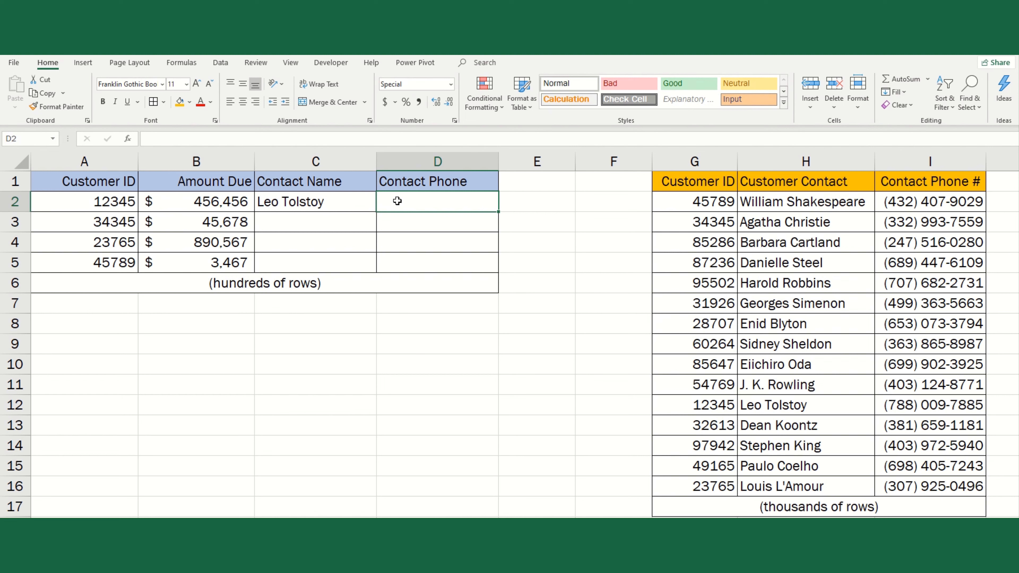
{"action": "type", "text": "="}
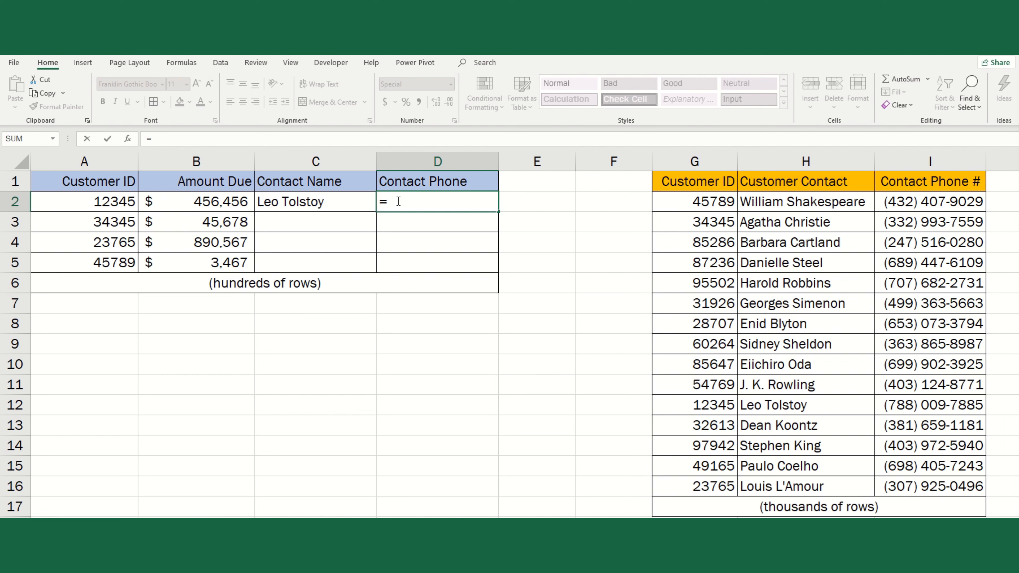
{"action": "type", "text": "vlo"}
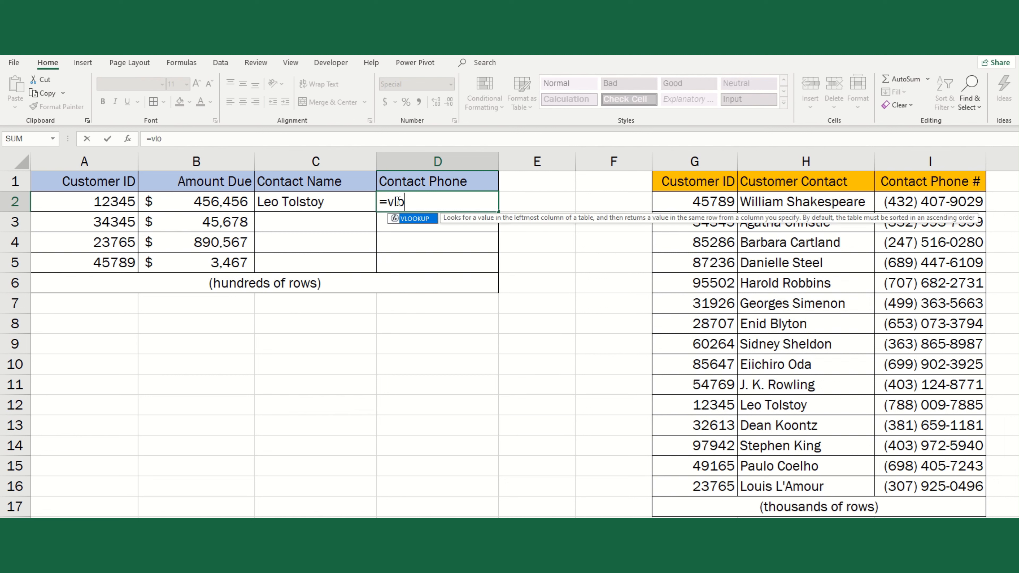
{"action": "key", "text": "Tab"}
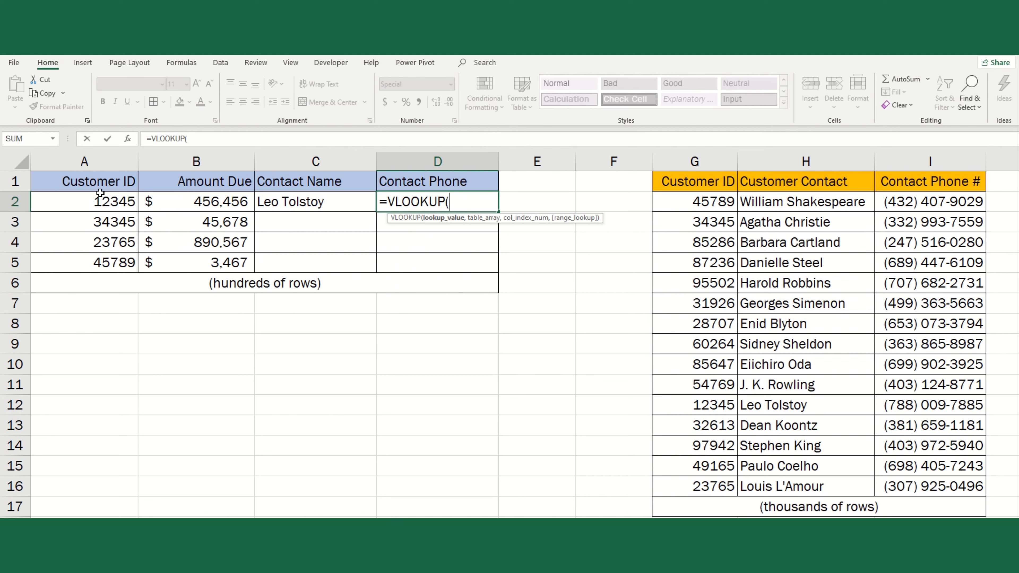
{"action": "left_click", "coordinate": [96, 203]}
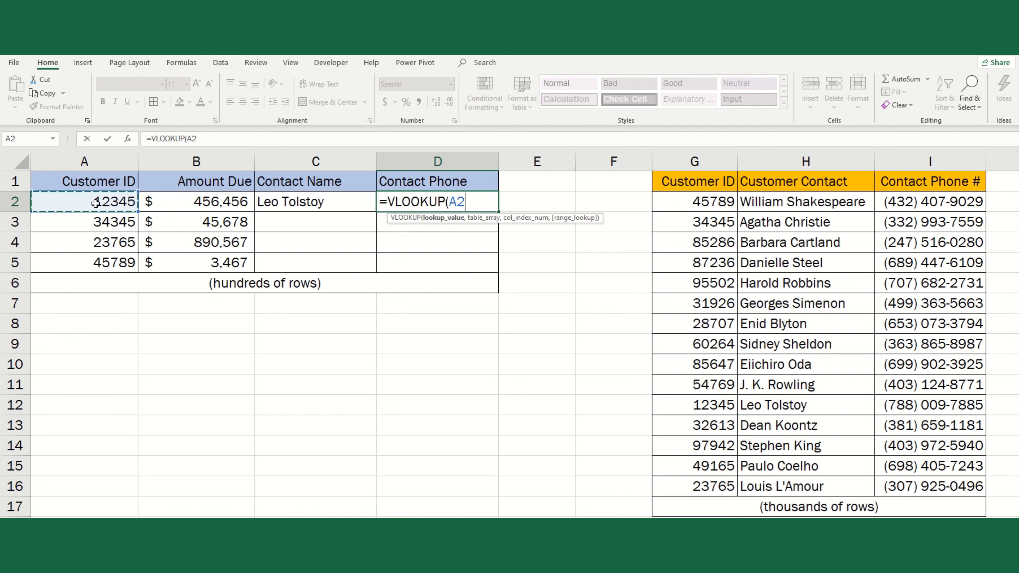
{"action": "type", "text": ","}
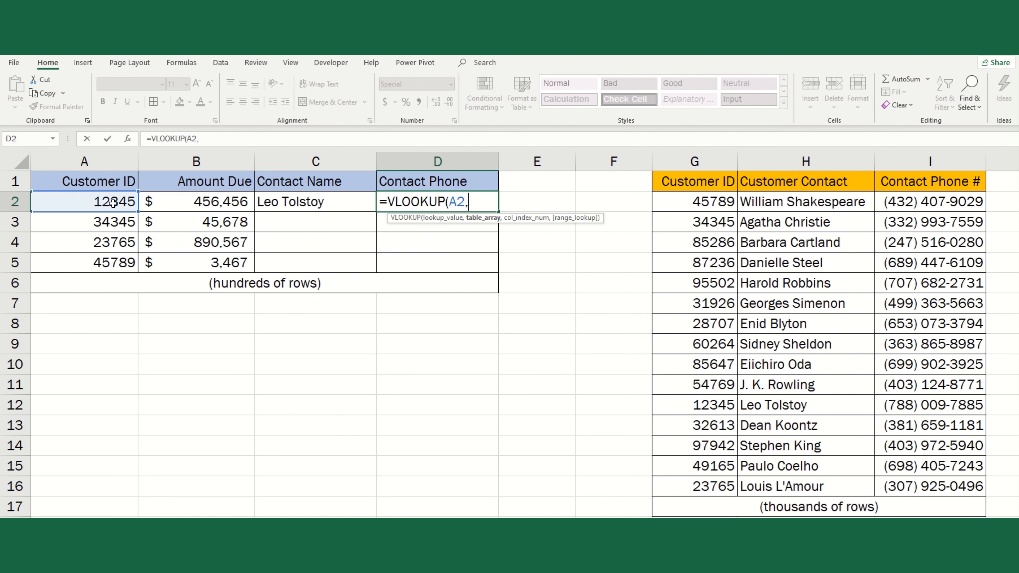
{"action": "left_click", "coordinate": [709, 162]}
{"action": "left_click_drag", "start_coordinate": [709, 164], "coordinate": [899, 166]}
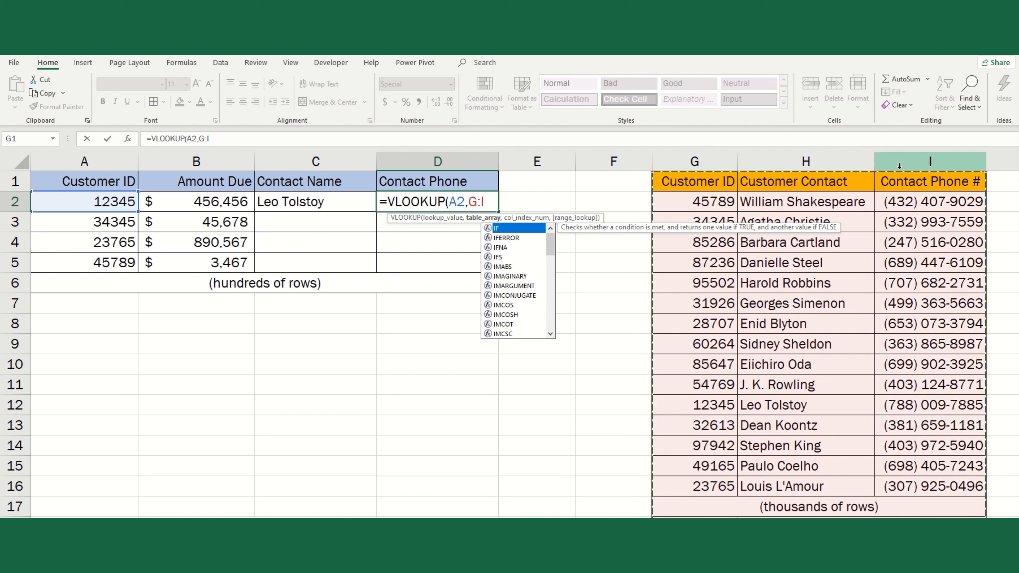
Complete the D2 formula with column index 3 and FALSE for exact match.
{"action": "type", "text": ","}
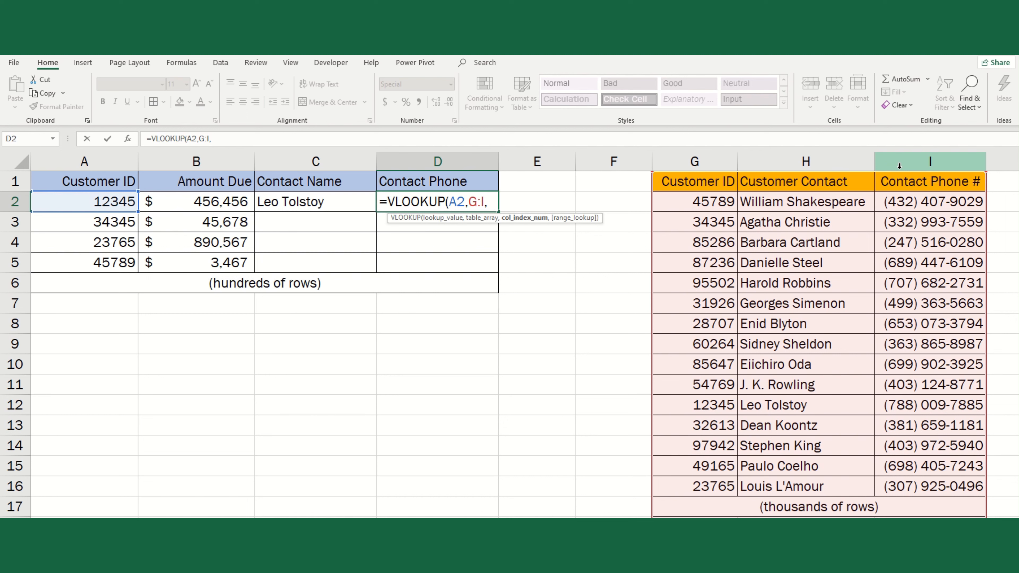
{"action": "type", "text": ","}
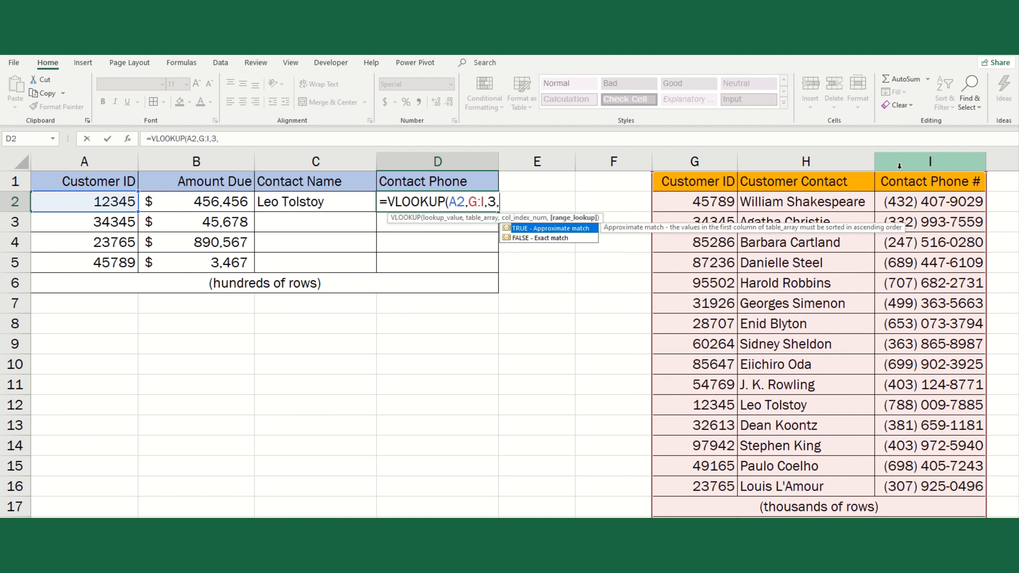
{"action": "key", "text": "Down"}
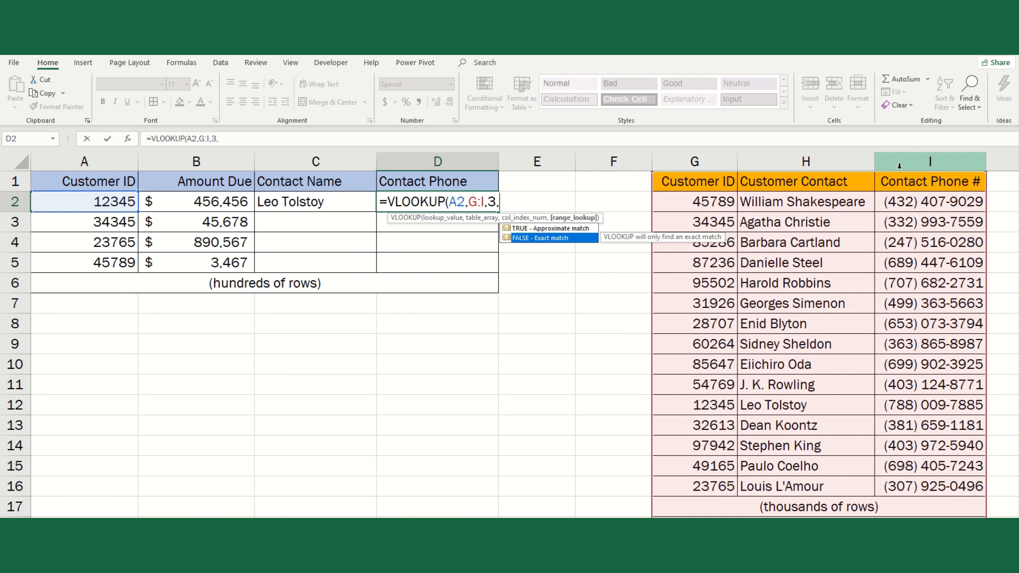
{"action": "key", "text": "Tab"}
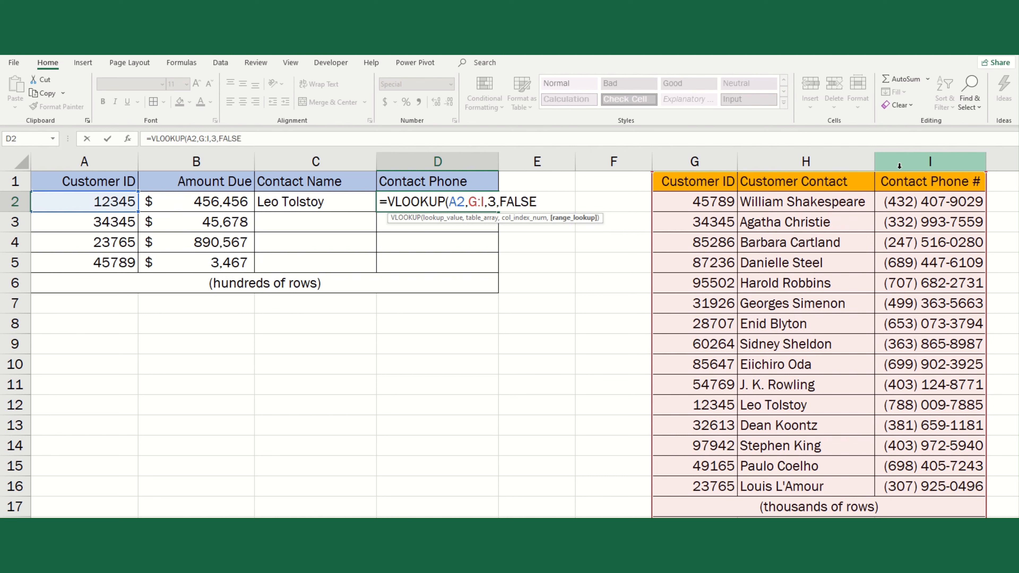
{"action": "type", "text": ")"}
{"action": "key", "text": "Return"}
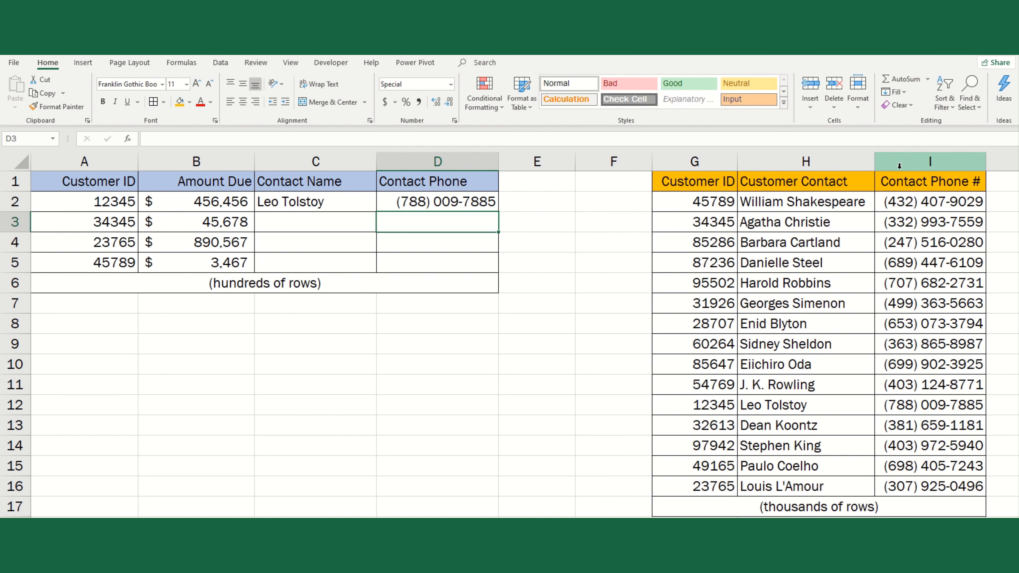
Copy the contact name and phone formulas from C2:D2 into C3:D5.
{"action": "key", "text": "Up"}
{"action": "key", "text": "Left"}
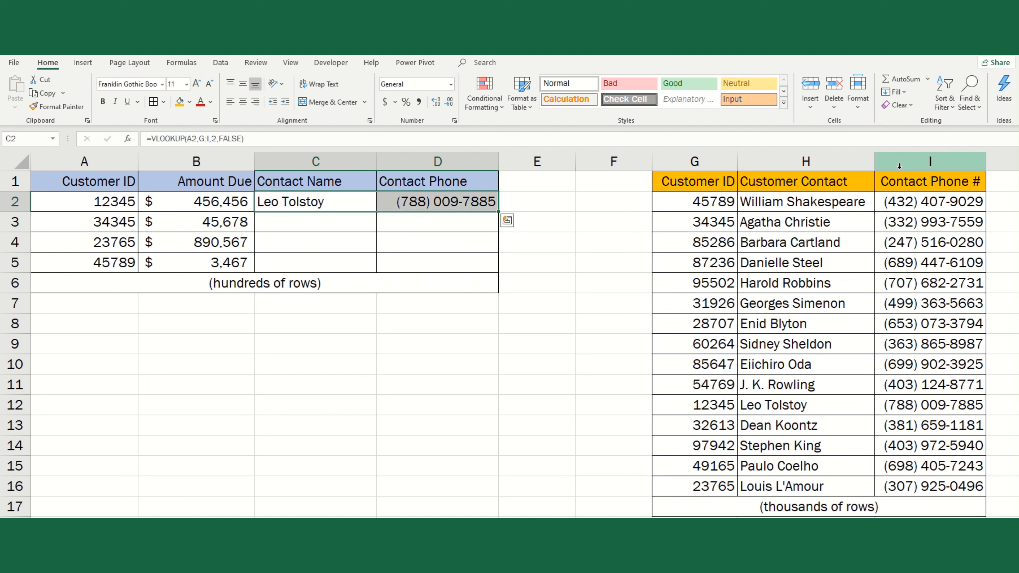
{"action": "key", "text": "ctrl+c"}
{"action": "key", "text": "Down"}
{"action": "key", "text": "shift+Down"}
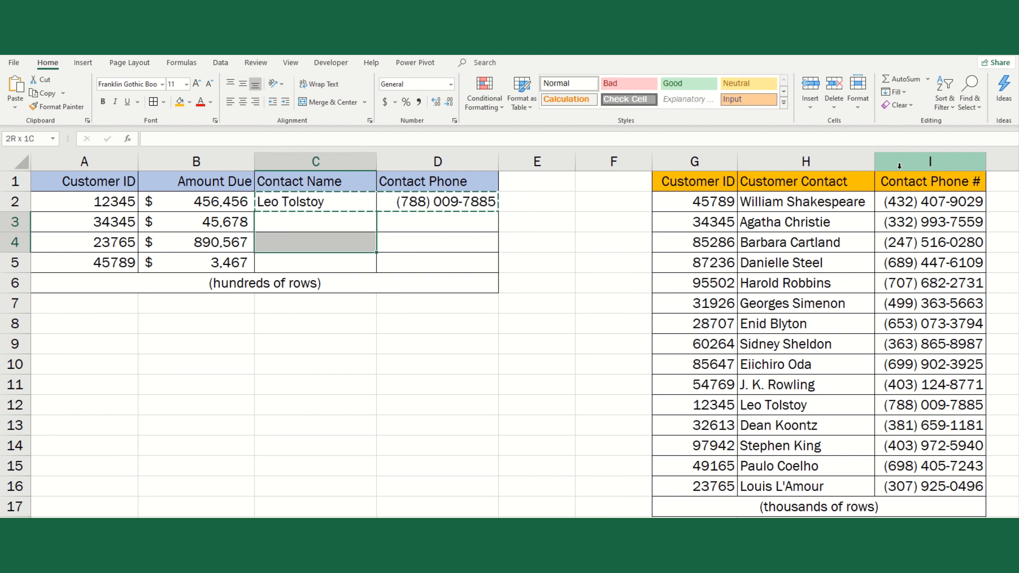
{"action": "key", "text": "shift+Down"}
{"action": "key", "text": "shift+Right"}
{"action": "key", "text": "ctrl+v"}
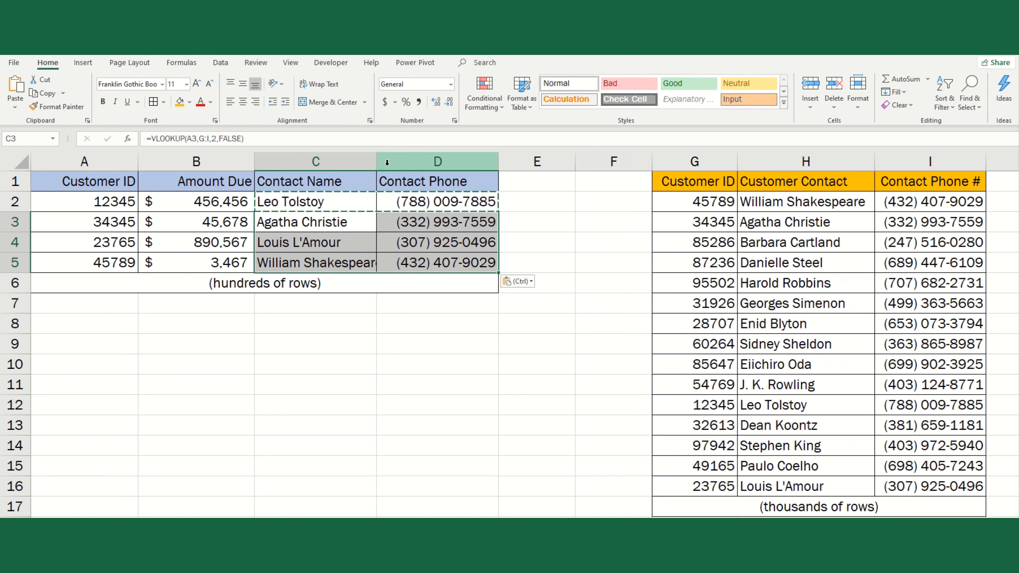
Autofit the width of column C to its contents and clear the copy marquee around C2:D2.
{"action": "double_click", "coordinate": [378, 161]}
{"action": "left_click", "coordinate": [323, 323]}
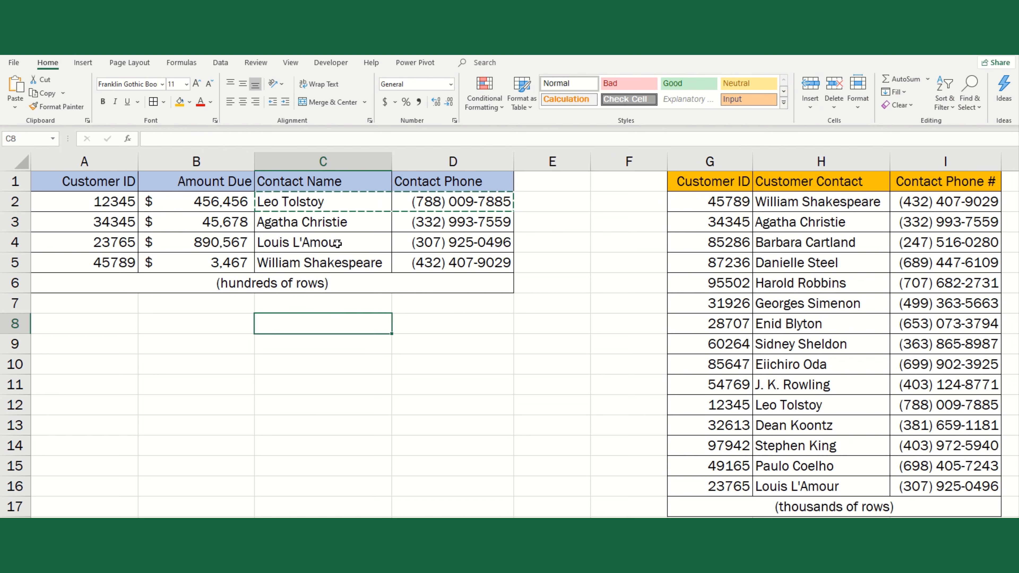
{"action": "key", "text": "Escape"}
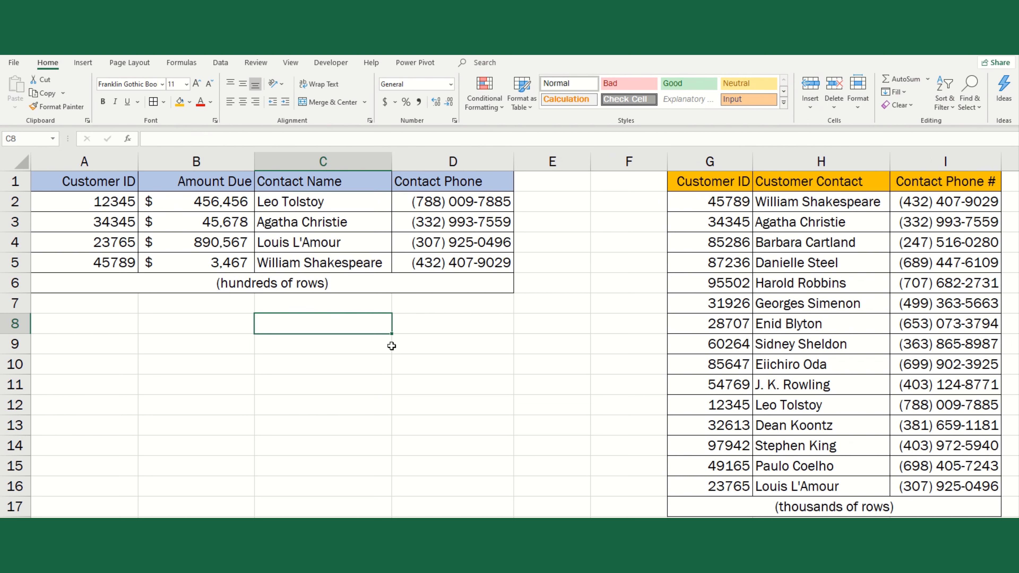